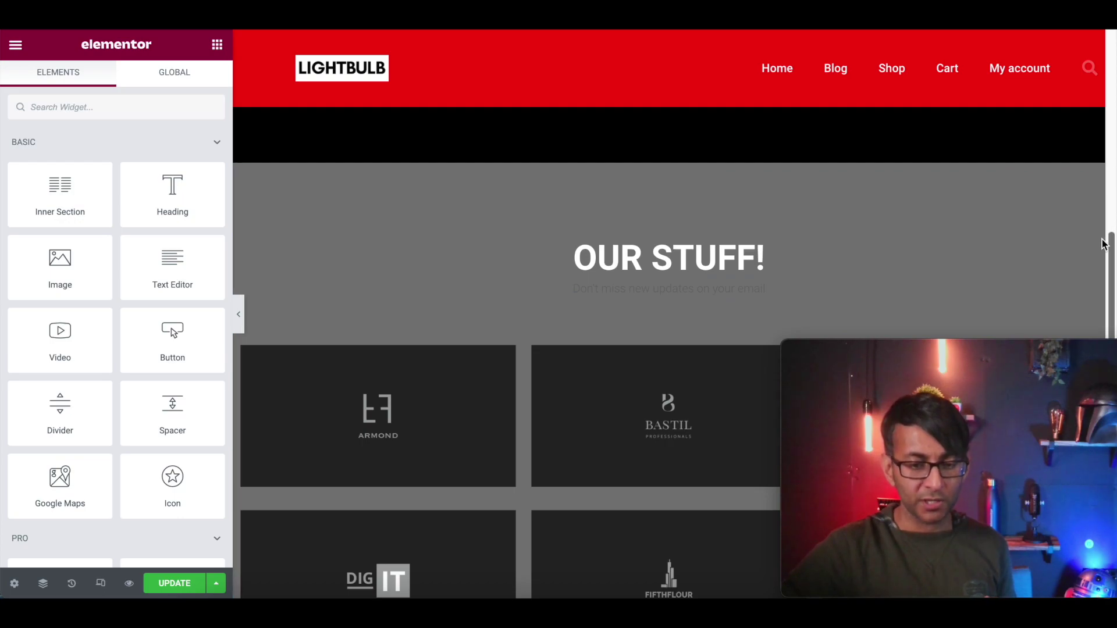
Add a Menu Anchor widget directly above the OUR STUFF! heading on page two
{"action": "left_click_drag", "start_coordinate": [1111, 247], "coordinate": [1109, 220]}
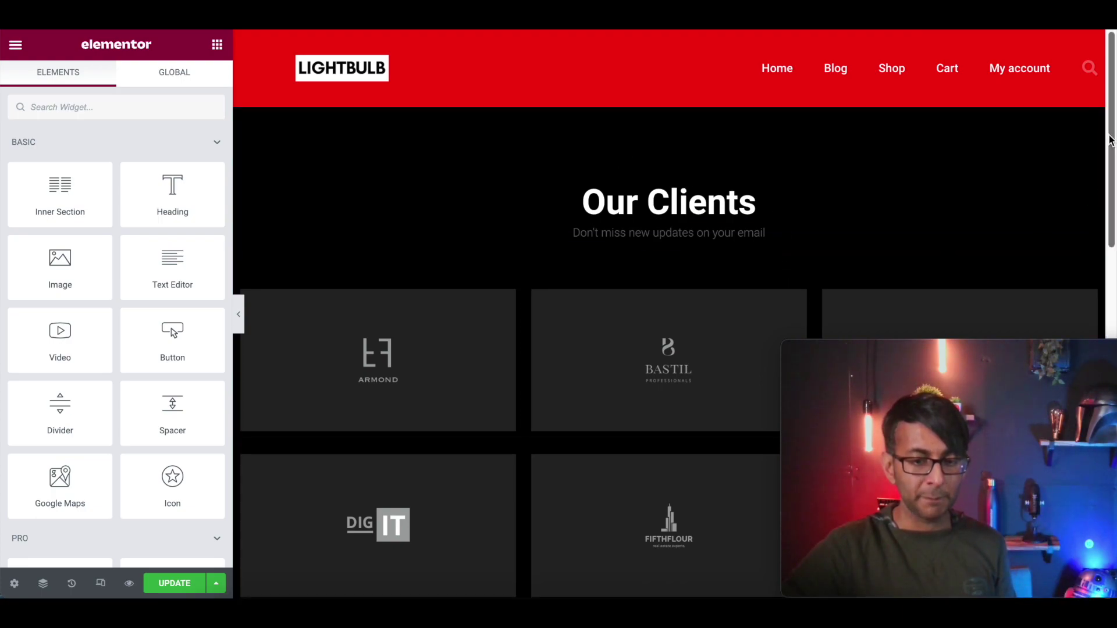
{"action": "left_click_drag", "start_coordinate": [1109, 142], "coordinate": [1110, 361]}
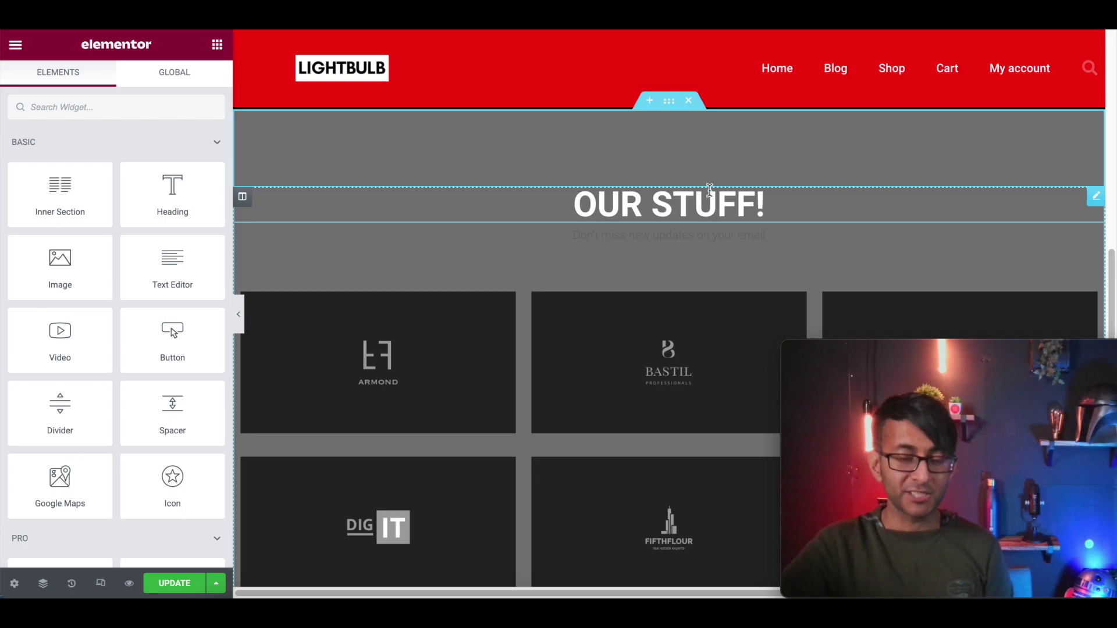
{"action": "left_click", "coordinate": [171, 106]}
{"action": "type", "text": "anchor"}
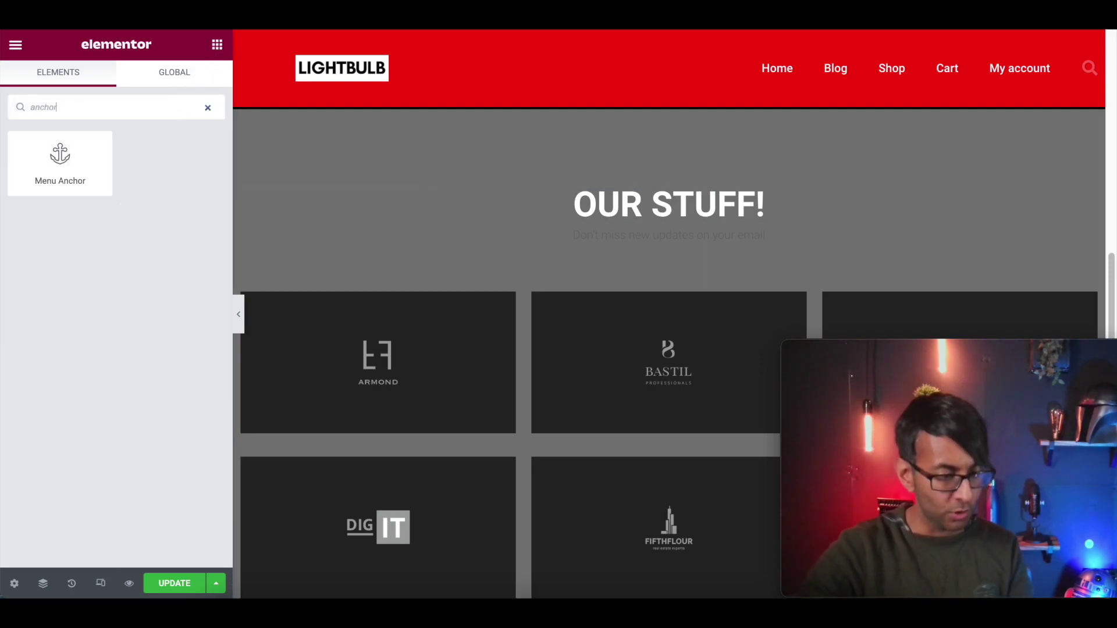
{"action": "left_click_drag", "start_coordinate": [87, 167], "coordinate": [640, 181]}
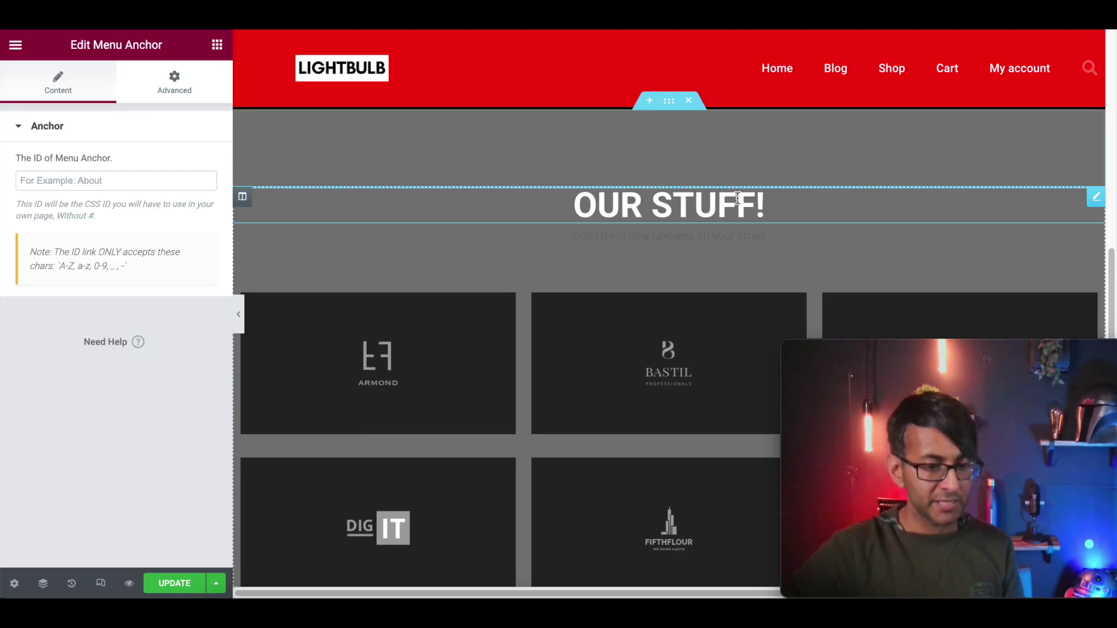
Give the menu anchor the ID 'stuff' and check it in the Navigator
{"action": "left_click", "coordinate": [68, 181]}
{"action": "type", "text": "stu"}
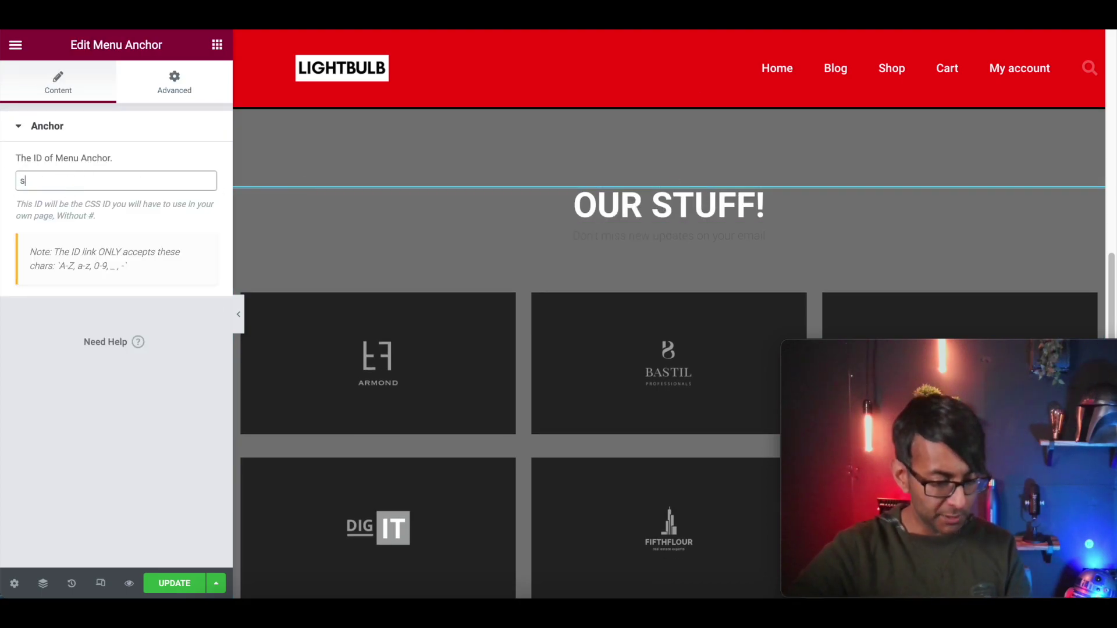
{"action": "type", "text": "ff"}
{"action": "key", "text": "ctrl+i"}
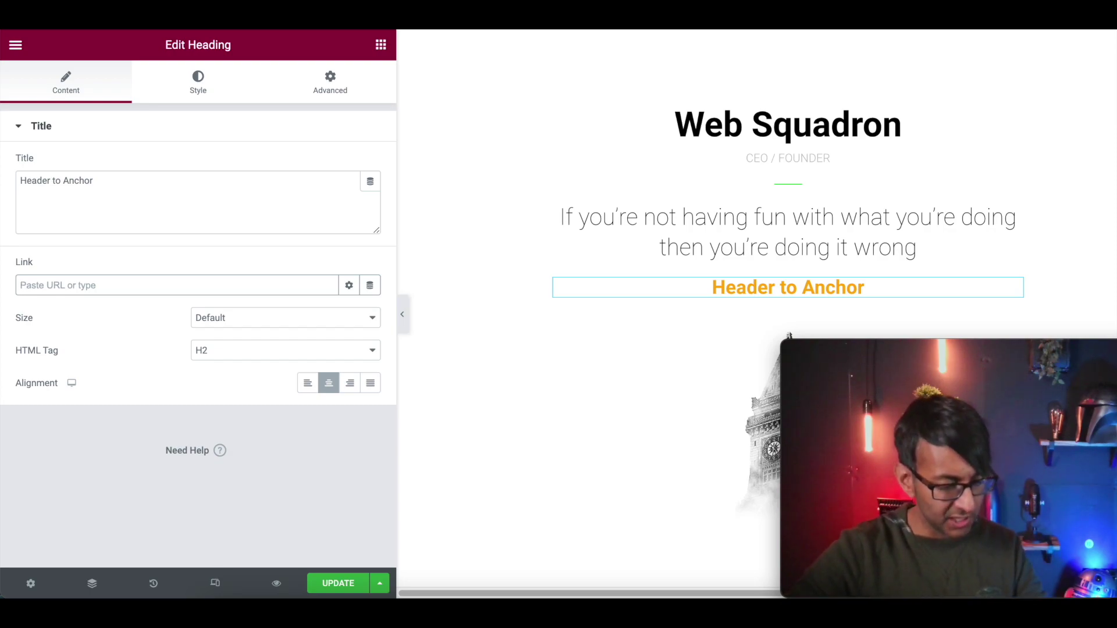
Link the Header to Anchor heading to the Live2 page via the link search
{"action": "type", "text": "#"}
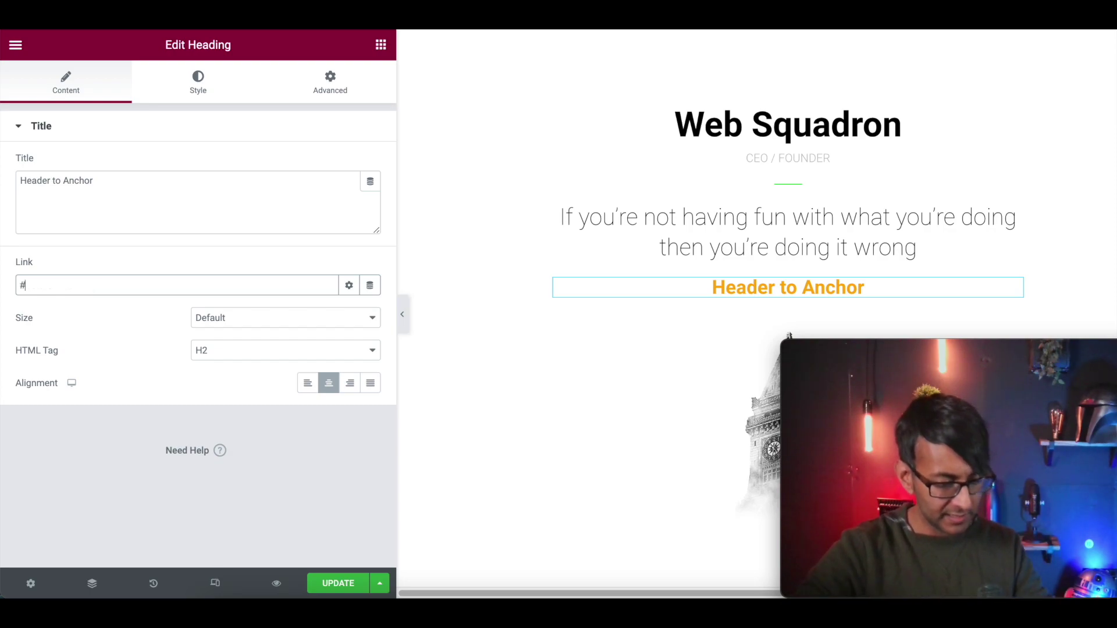
{"action": "type", "text": "stuff"}
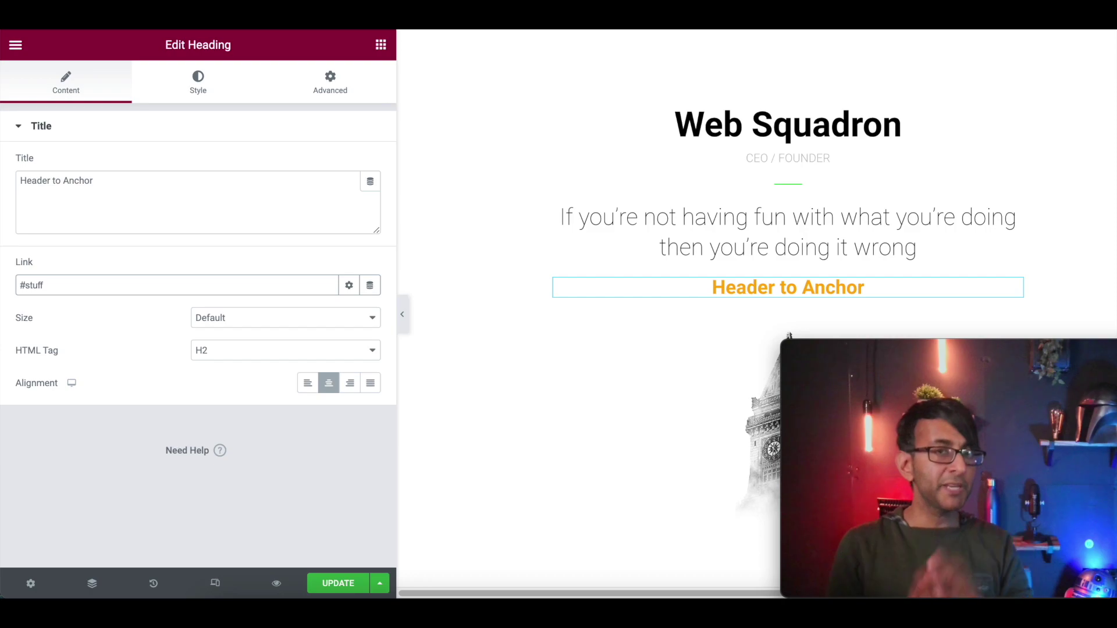
{"action": "key", "text": "BackSpace"}
{"action": "key", "text": "BackSpace"}
{"action": "key", "text": "BackSpace"}
{"action": "key", "text": "BackSpace"}
{"action": "key", "text": "BackSpace"}
{"action": "key", "text": "BackSpace"}
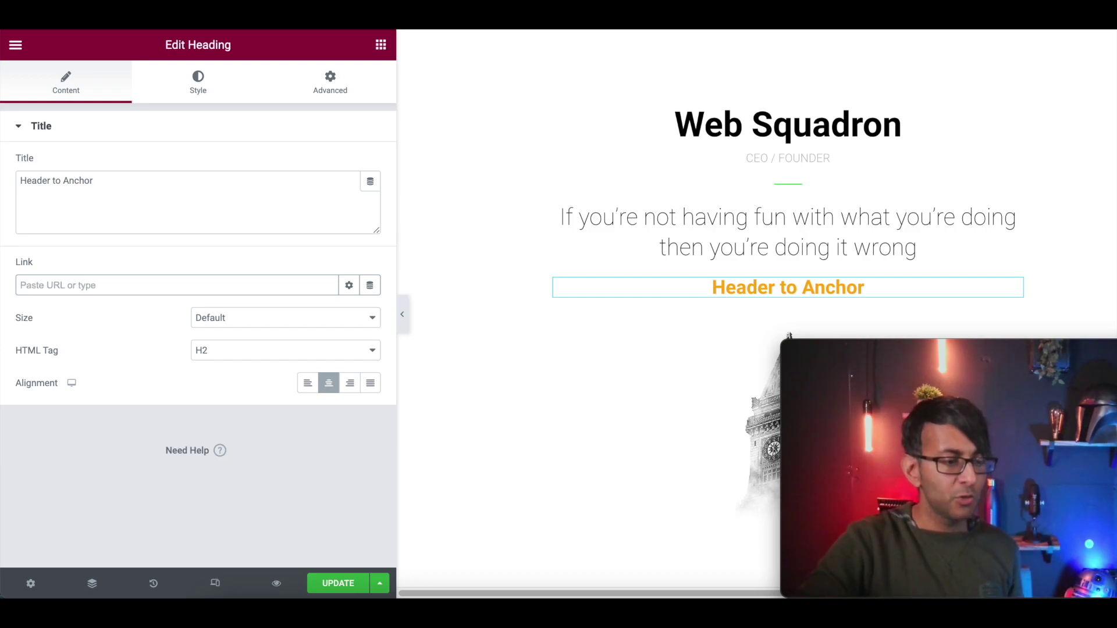
{"action": "type", "text": "stuff"}
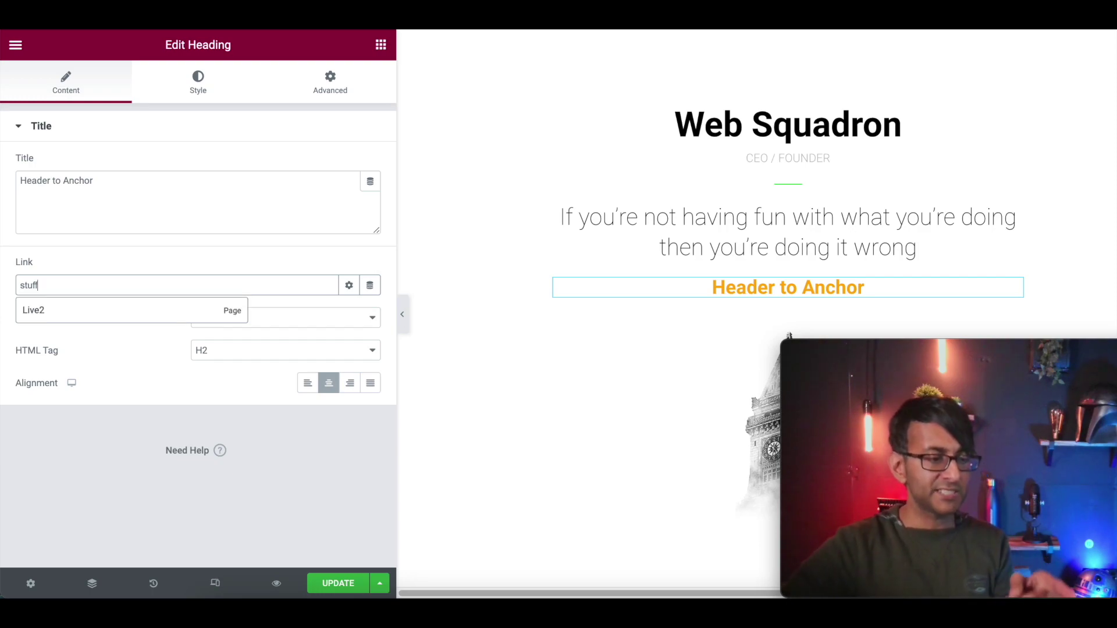
{"action": "left_click", "coordinate": [169, 320]}
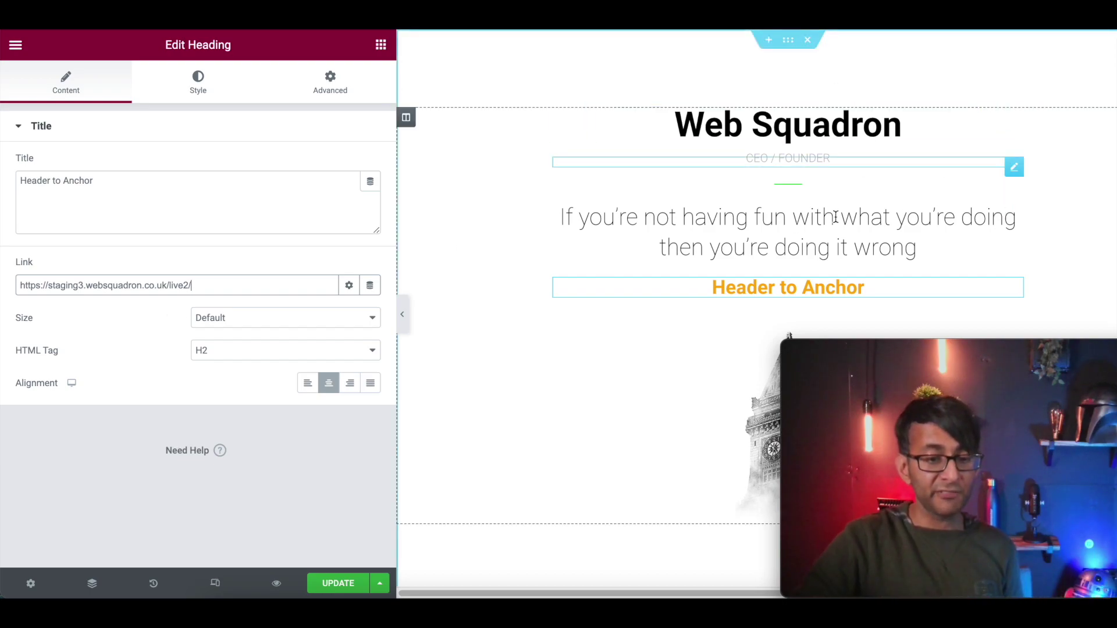
Append #stuff to the heading's link URL and update the page
{"action": "left_click_drag", "start_coordinate": [392, 236], "coordinate": [330, 234]}
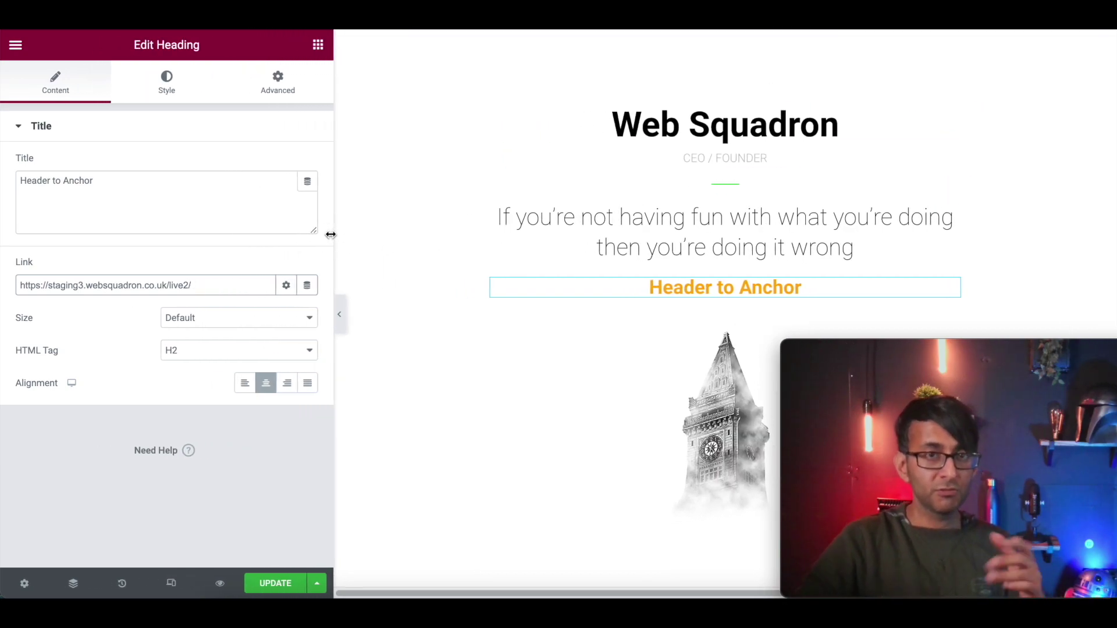
{"action": "left_click", "coordinate": [213, 289]}
{"action": "type", "text": "#stuff"}
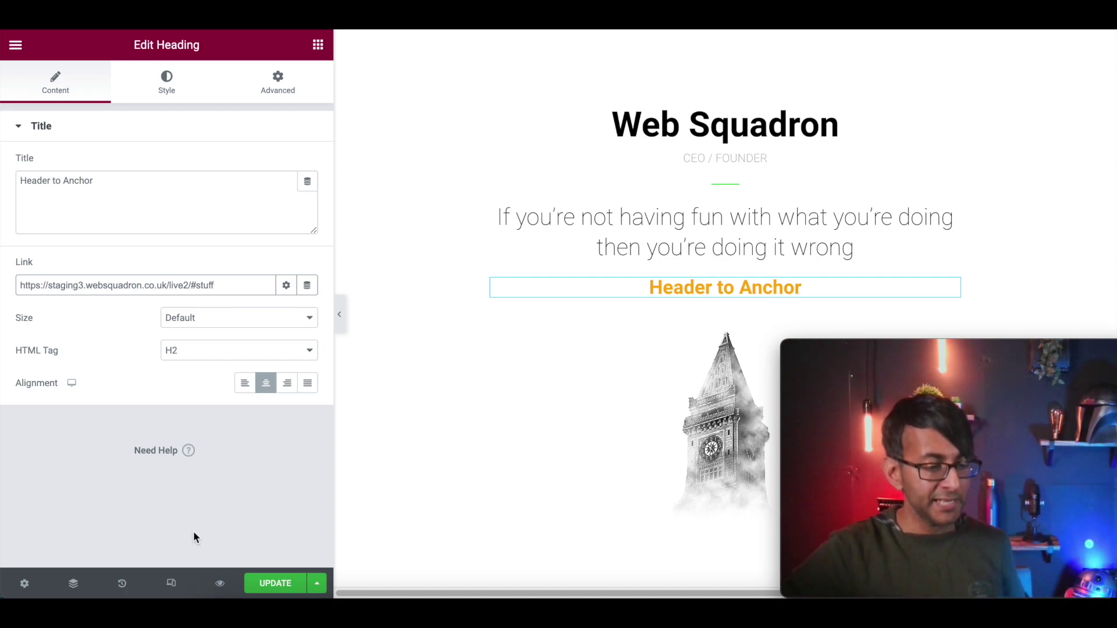
{"action": "left_click", "coordinate": [278, 585]}
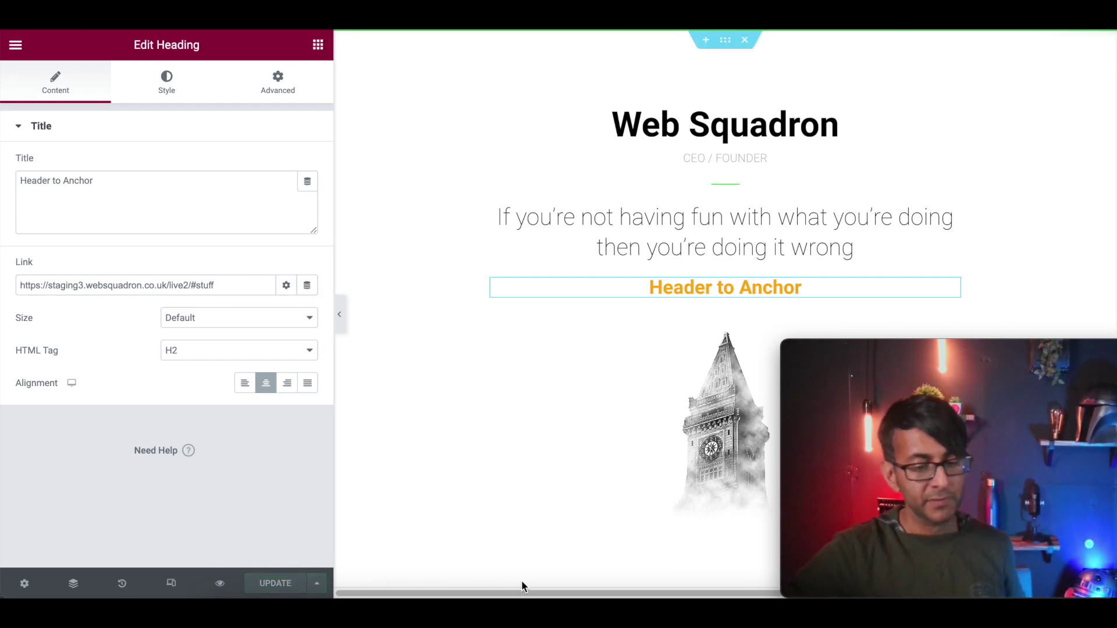
In the live Web Squadron window, follow the Header to Anchor link to page two
{"action": "right_click", "coordinate": [550, 597]}
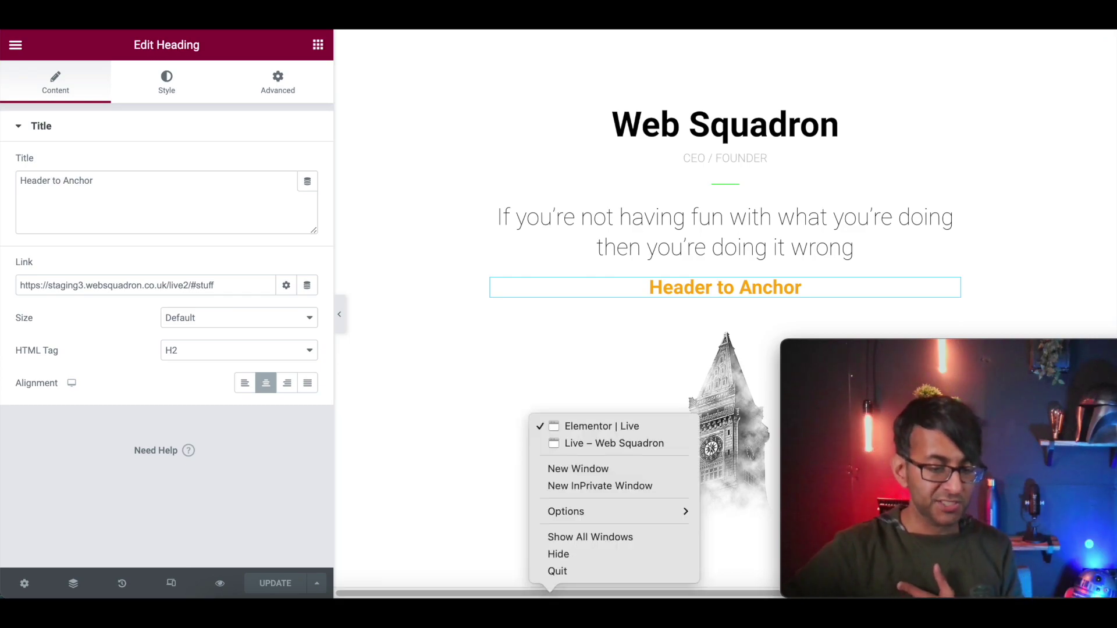
{"action": "left_click", "coordinate": [630, 444]}
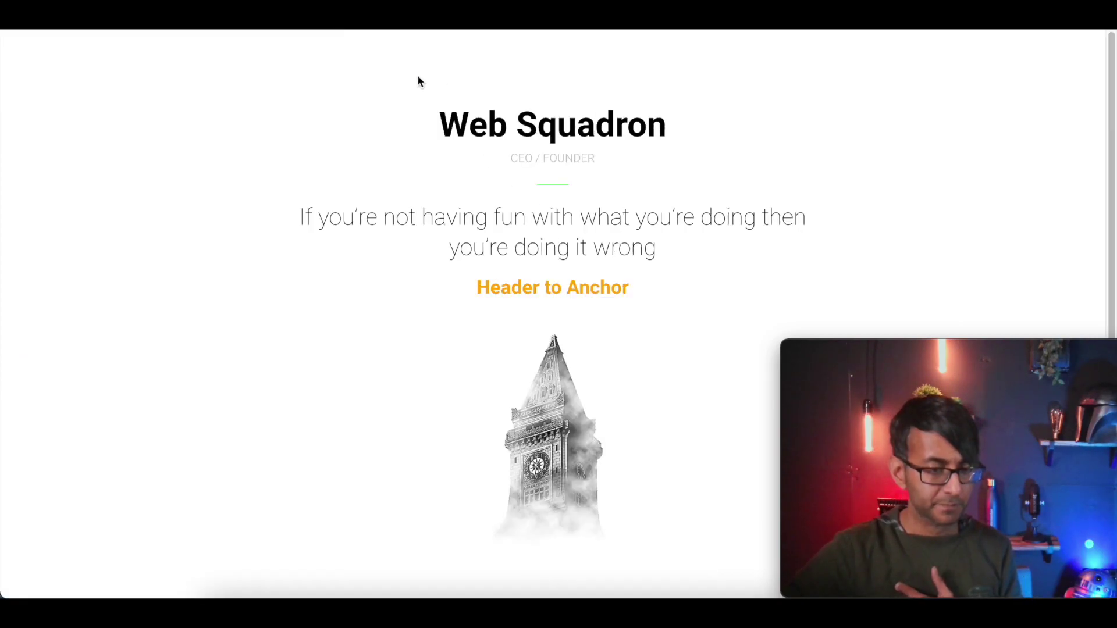
{"action": "left_click", "coordinate": [532, 296]}
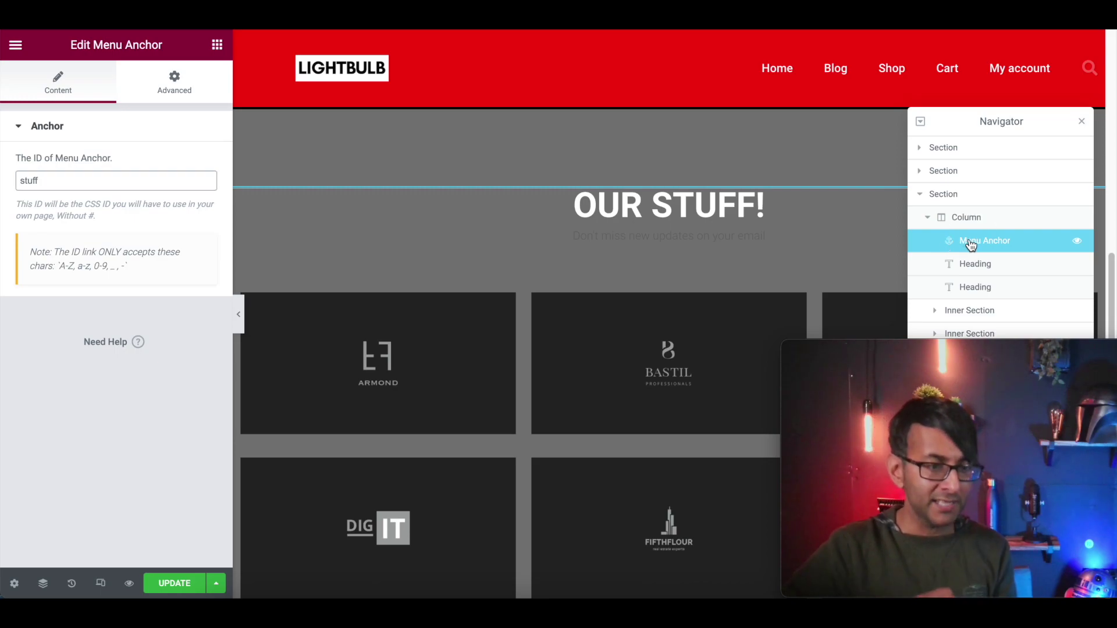
Paste a #stuff positioning rule into the menu anchor's Custom CSS
{"action": "left_click", "coordinate": [188, 92]}
{"action": "scroll", "coordinate": [112, 481], "scroll_direction": "down", "scroll_amount": 3}
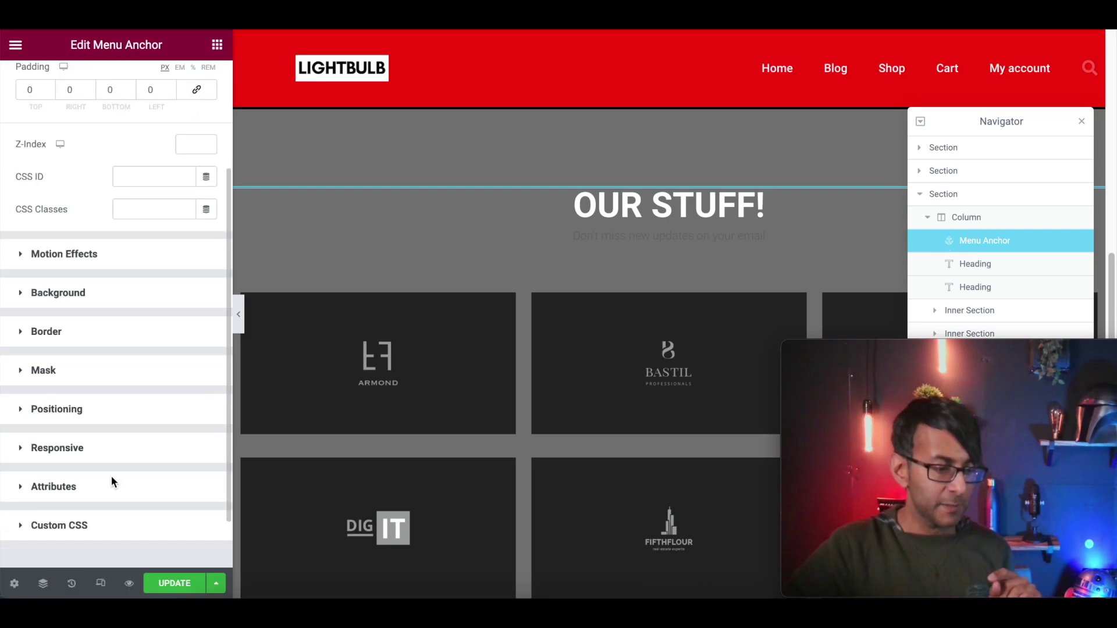
{"action": "scroll", "coordinate": [112, 482], "scroll_direction": "down", "scroll_amount": 1}
{"action": "left_click", "coordinate": [113, 473]}
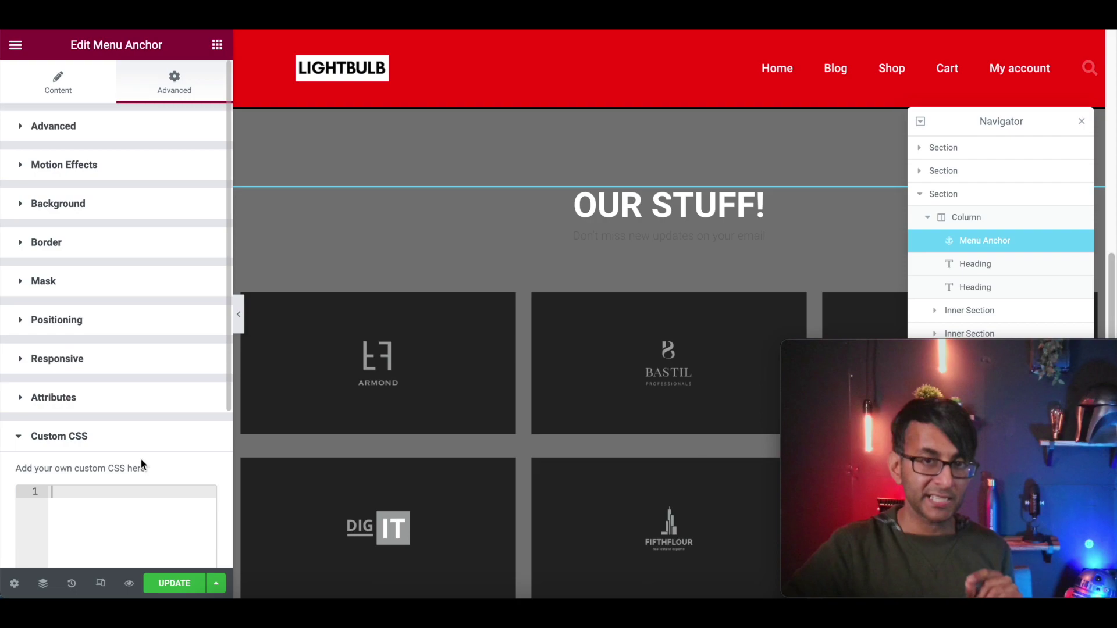
{"action": "type", "text": "#stuff { display: block; position: relative; top: -200px; }"}
{"action": "scroll", "coordinate": [123, 327], "scroll_direction": "down", "scroll_amount": 4}
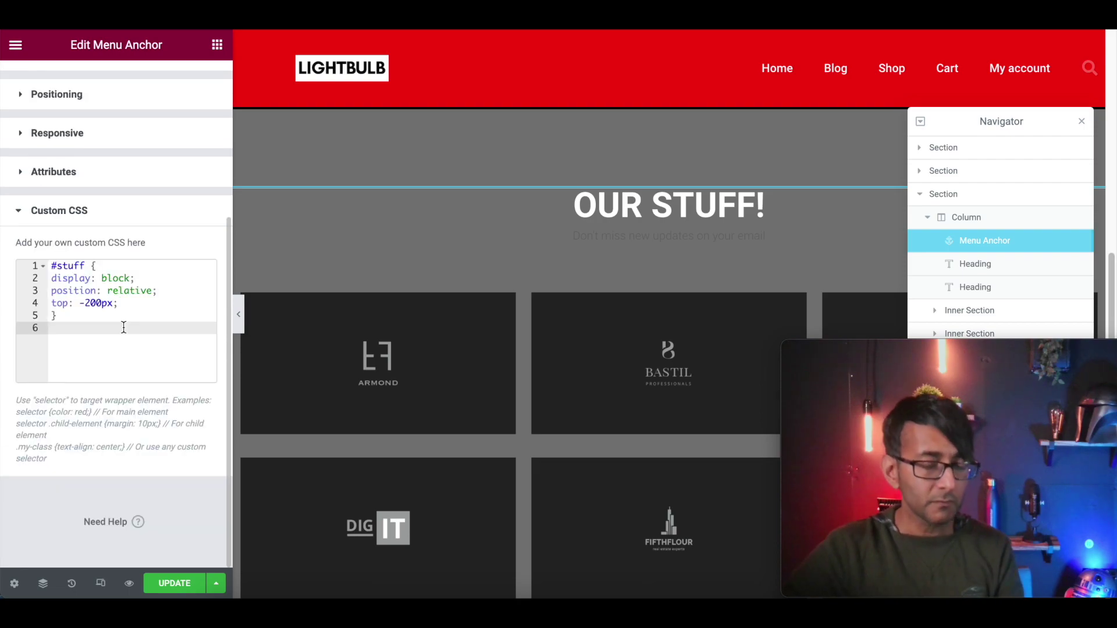
Change the CSS top offset from -200px to -150px and update the page
{"action": "left_click", "coordinate": [97, 303]}
{"action": "key", "text": "BackSpace"}
{"action": "key", "text": "Delete"}
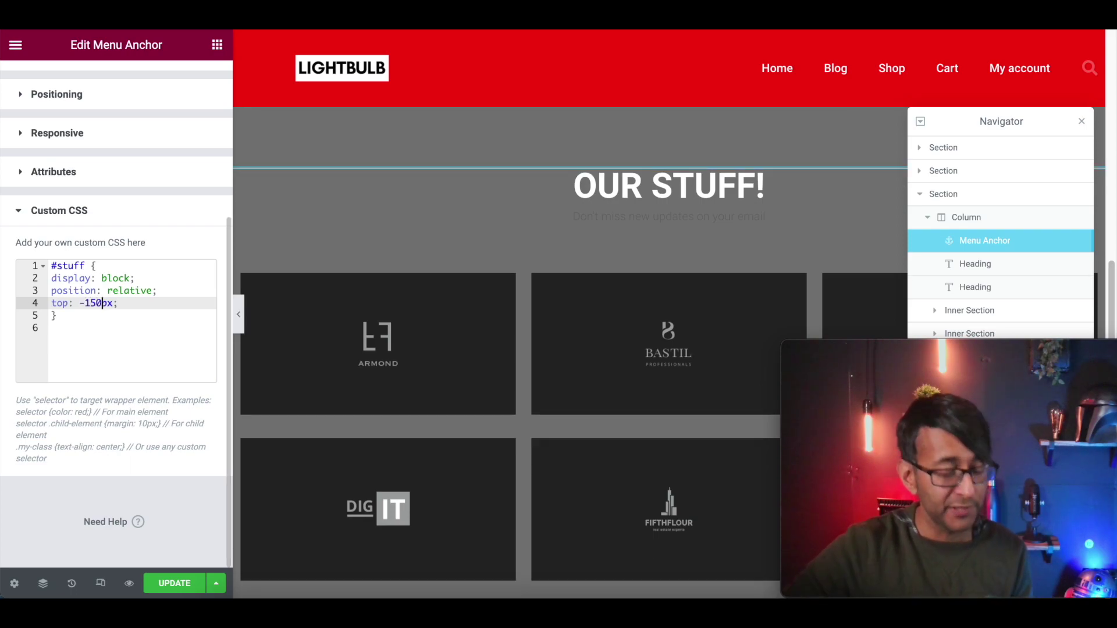
{"action": "left_click", "coordinate": [184, 588]}
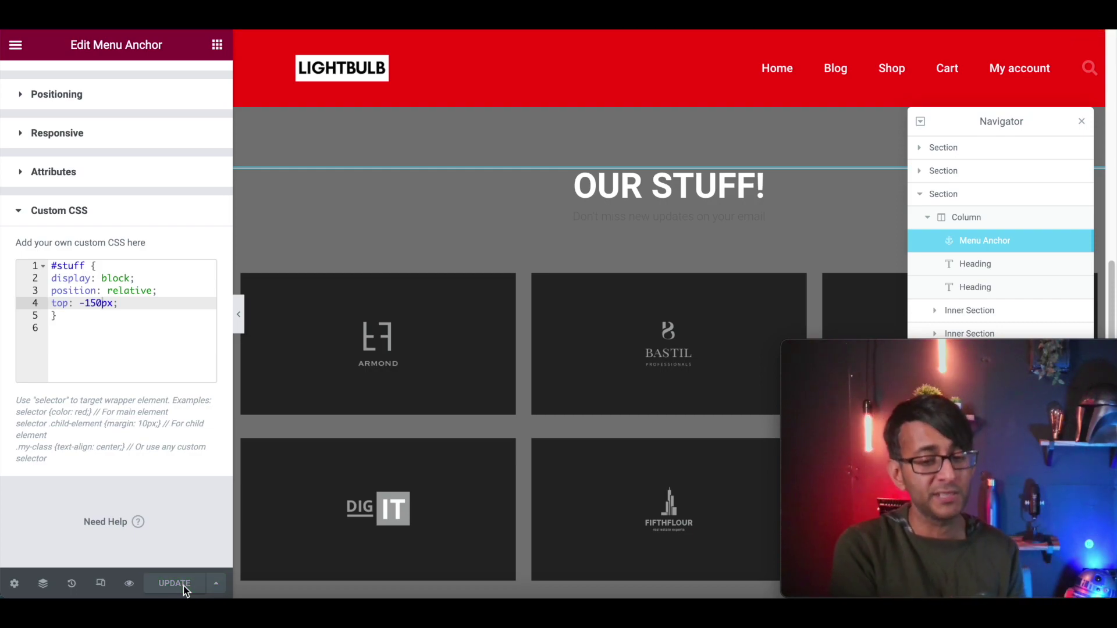
{"action": "left_click", "coordinate": [150, 353]}
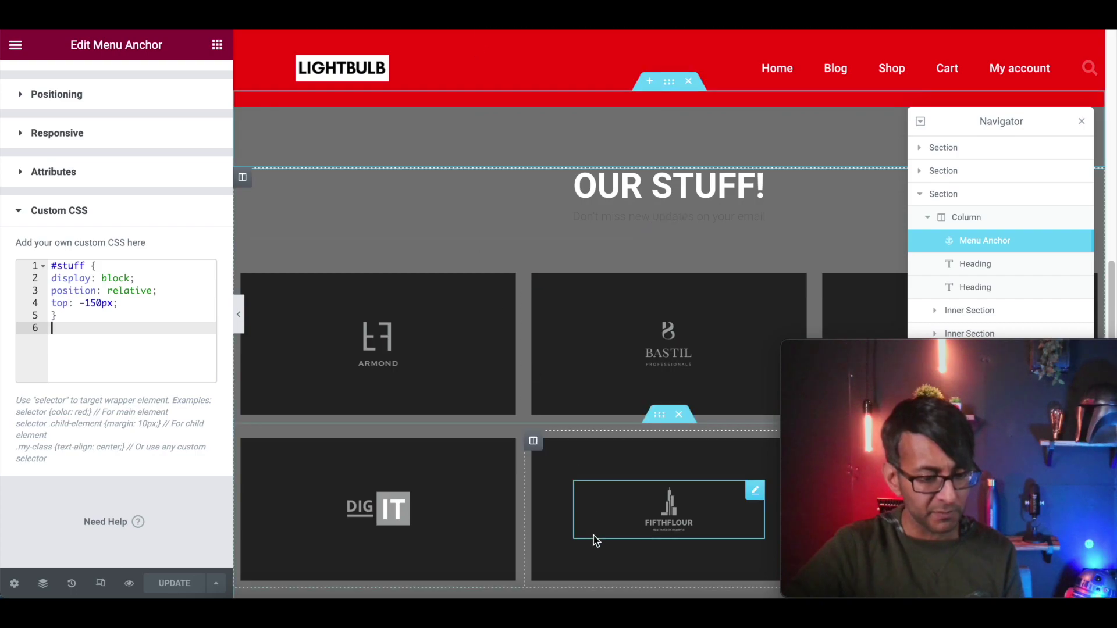
Switch to the live site window in Edge and reload the /live page
{"action": "right_click", "coordinate": [550, 608]}
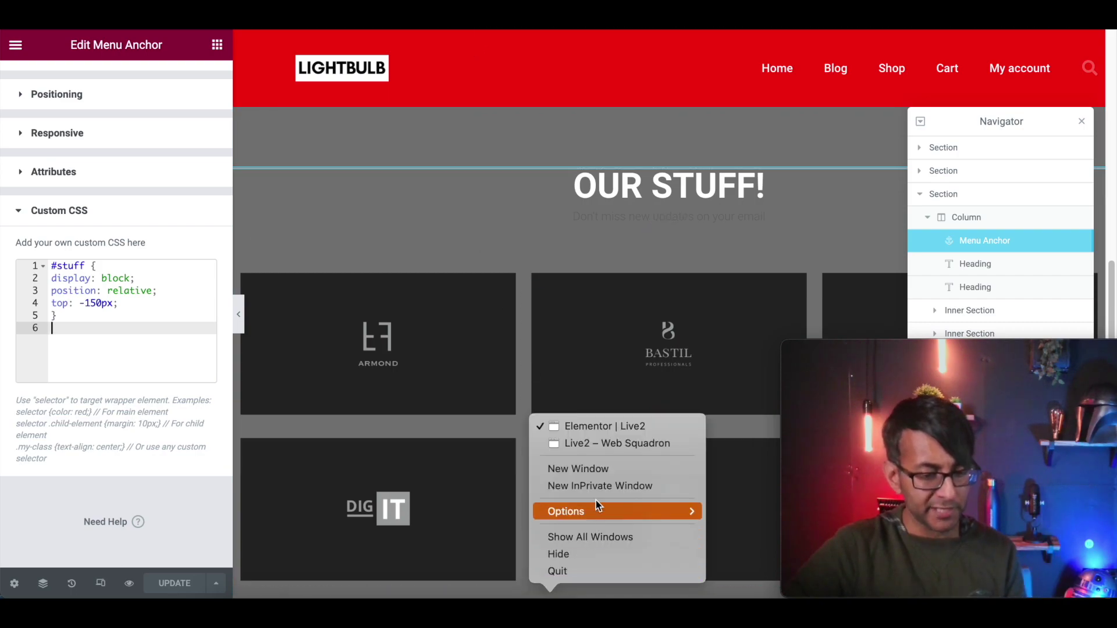
{"action": "left_click", "coordinate": [618, 443]}
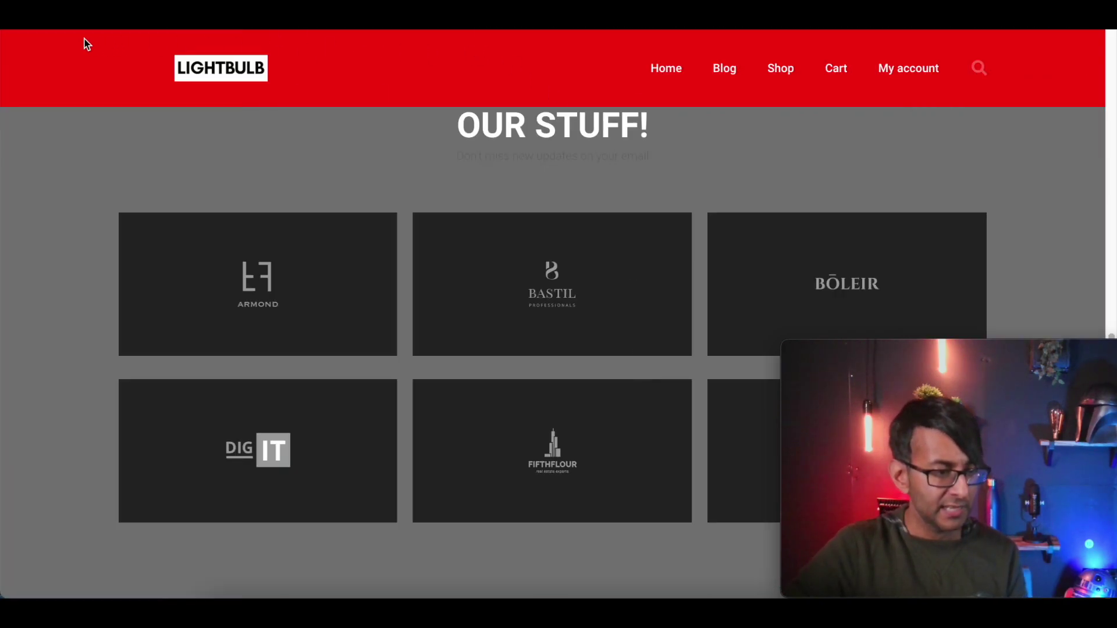
{"action": "left_click", "coordinate": [586, 33]}
{"action": "type", "text": "ebsquadron.co.uk/live"}
{"action": "key", "text": "Return"}
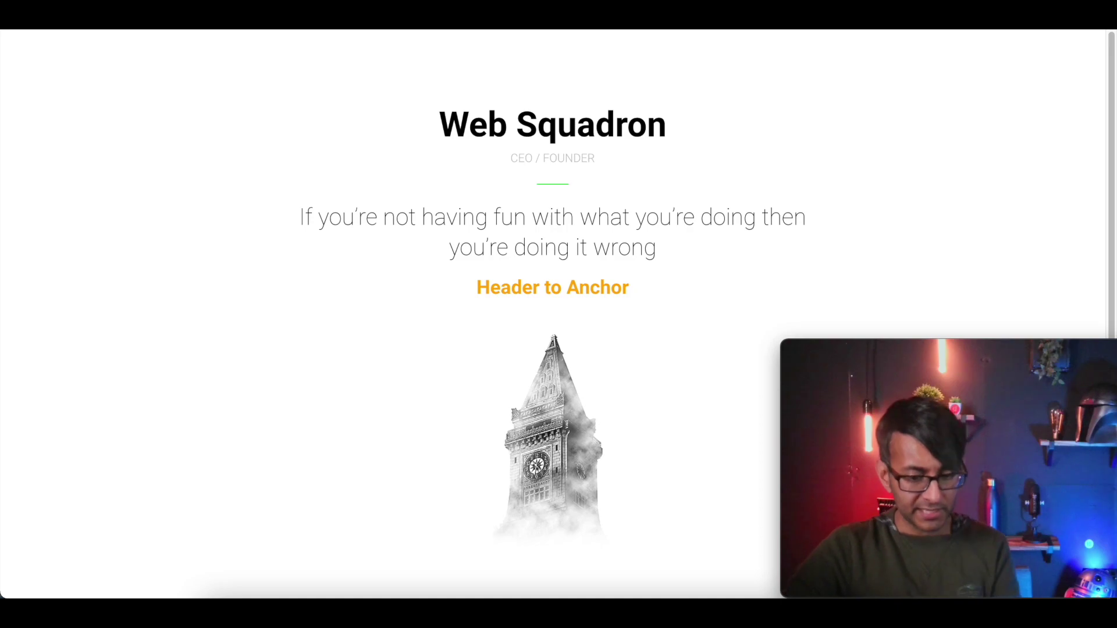
Follow the Header to Anchor link and confirm OUR STUFF! shows below the sticky header
{"action": "left_click", "coordinate": [592, 295]}
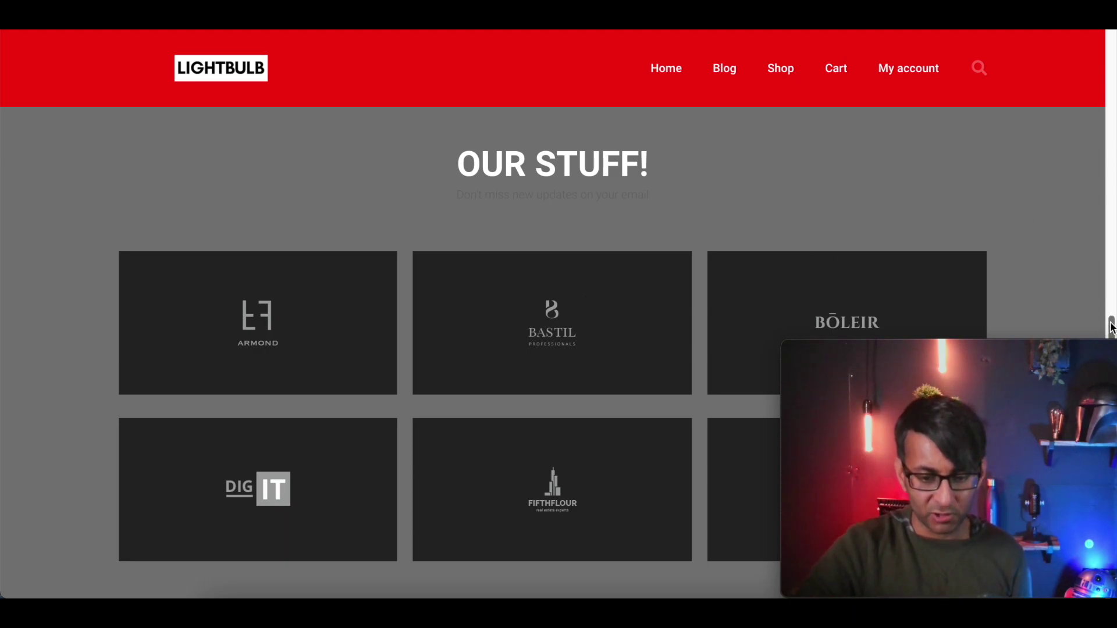
{"action": "left_click_drag", "start_coordinate": [1109, 327], "coordinate": [1108, 362]}
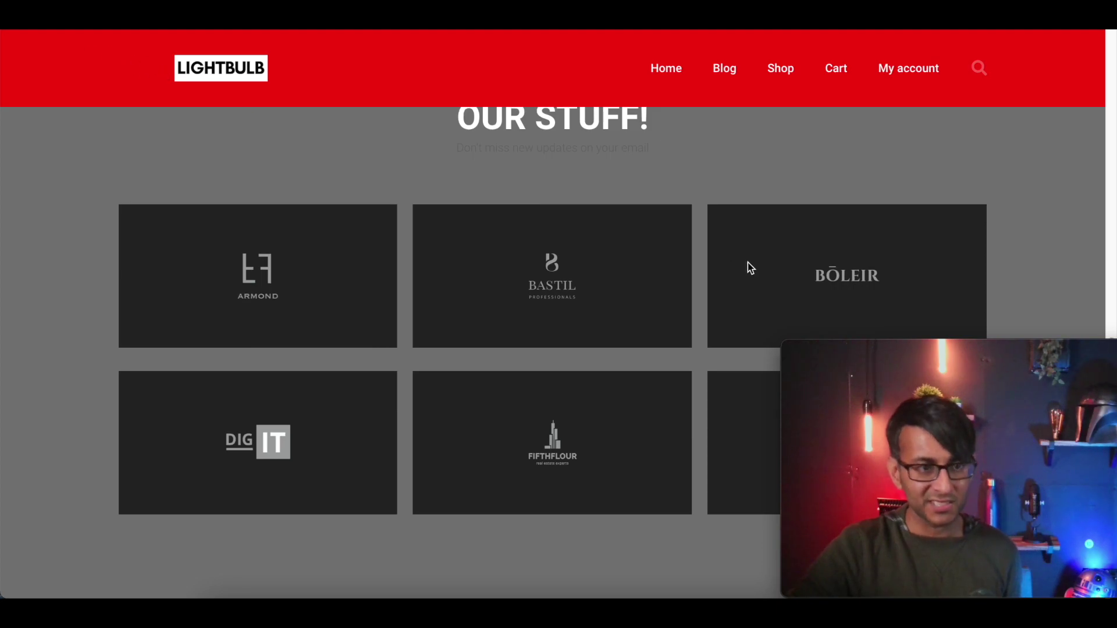
{"action": "scroll", "coordinate": [748, 266], "scroll_direction": "up", "scroll_amount": 3}
{"action": "scroll", "coordinate": [641, 271], "scroll_direction": "down", "scroll_amount": 3}
{"action": "scroll", "coordinate": [227, 198], "scroll_direction": "down", "scroll_amount": 1}
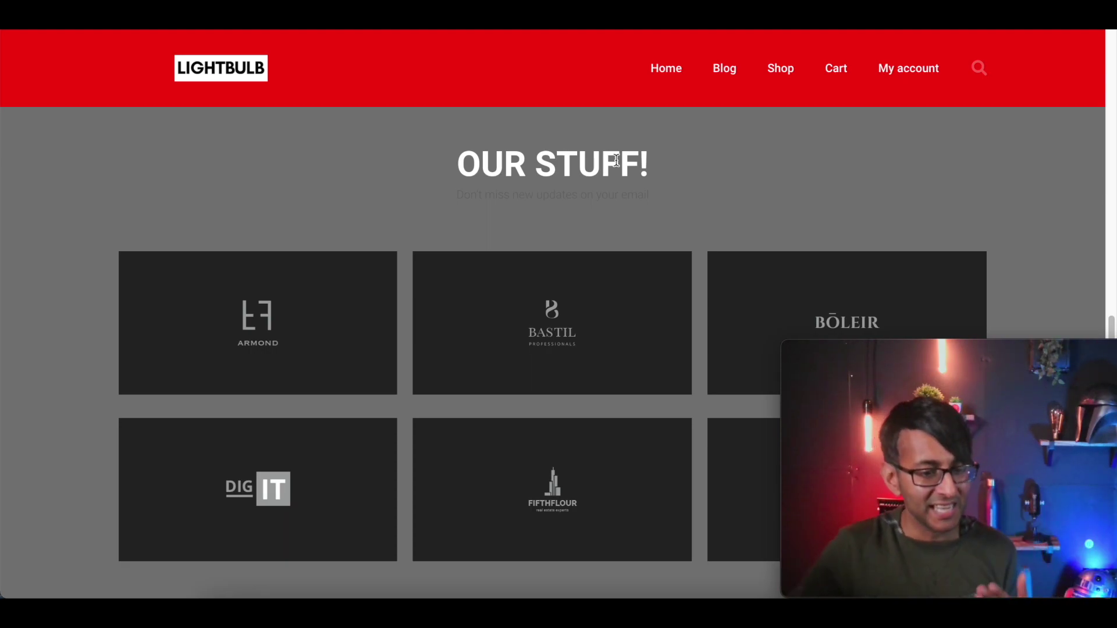
Return to the Elementor | Live2 editor and review the anchor's -150px custom CSS
{"action": "right_click", "coordinate": [550, 602]}
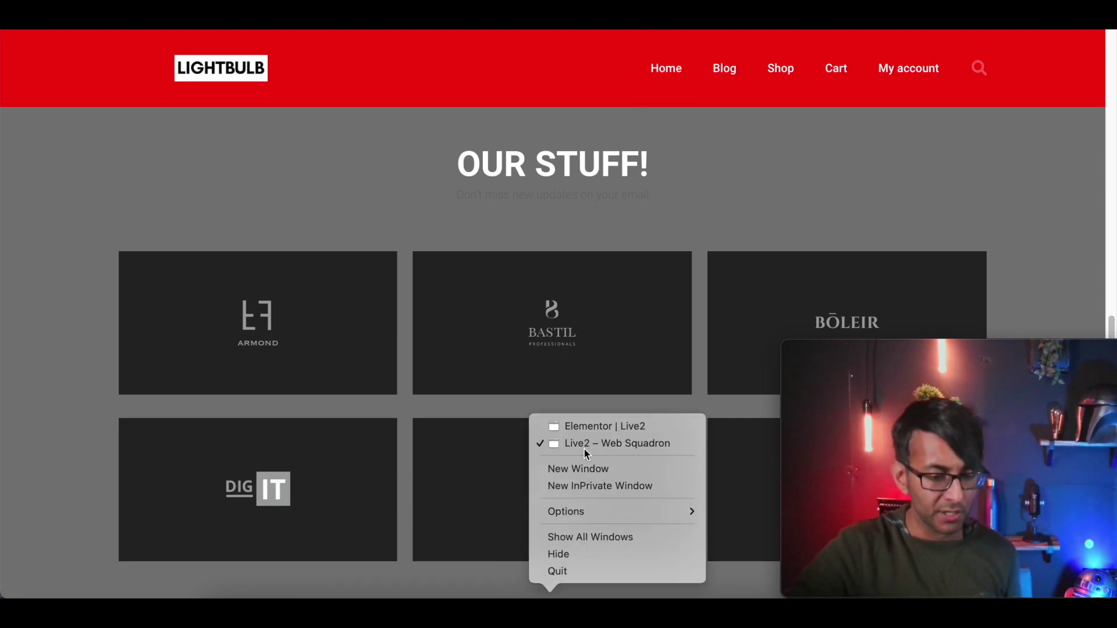
{"action": "left_click", "coordinate": [590, 425]}
{"action": "left_click_drag", "start_coordinate": [117, 350], "coordinate": [10, 269]}
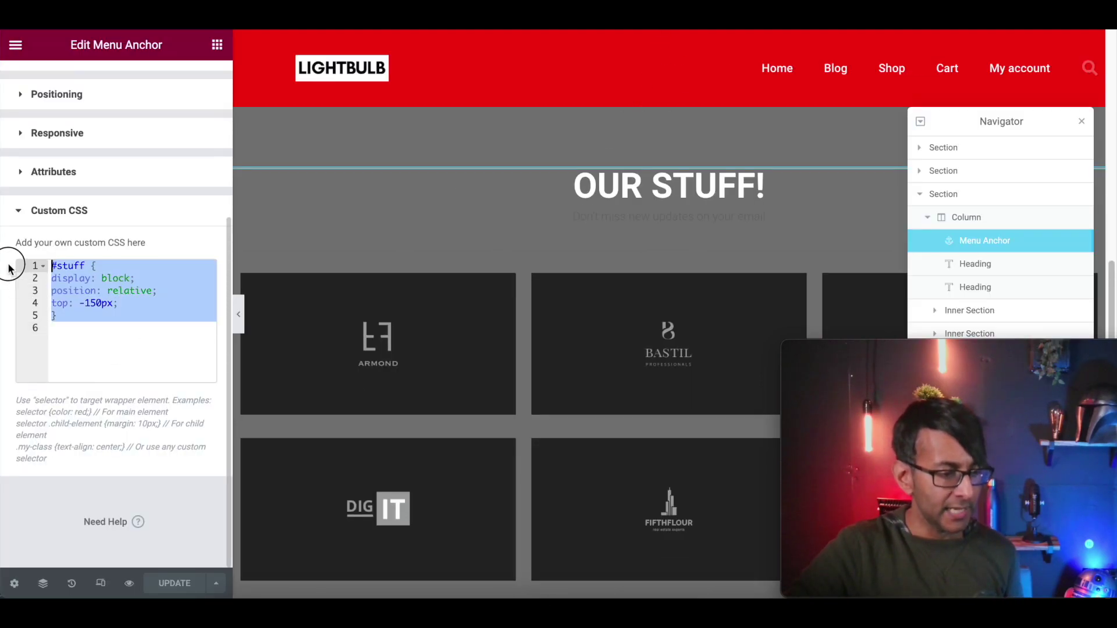
{"action": "left_click", "coordinate": [125, 351]}
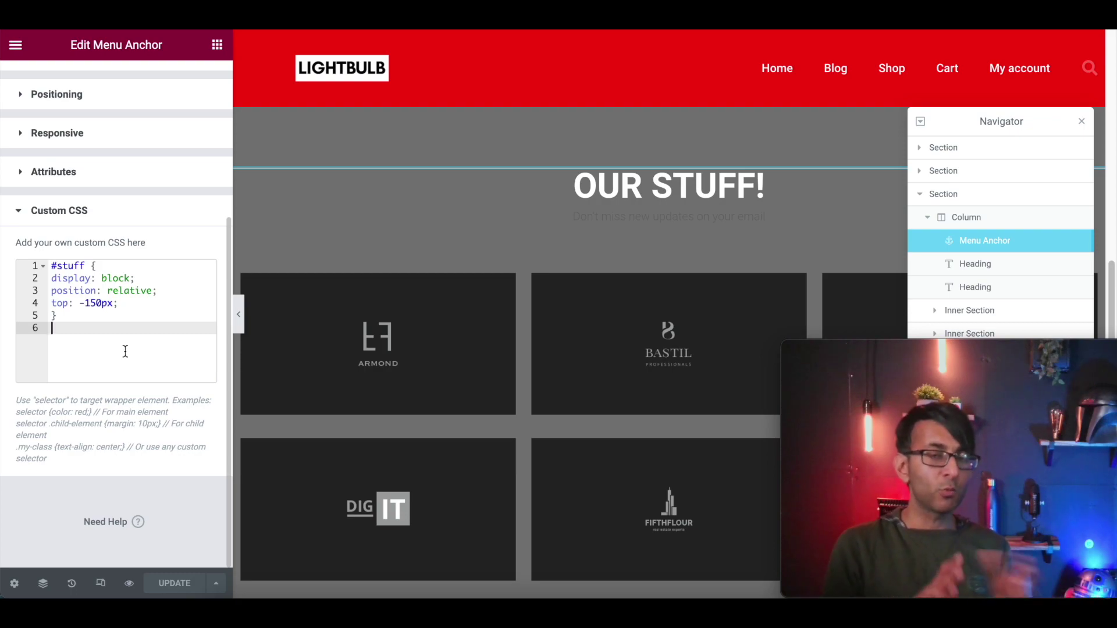